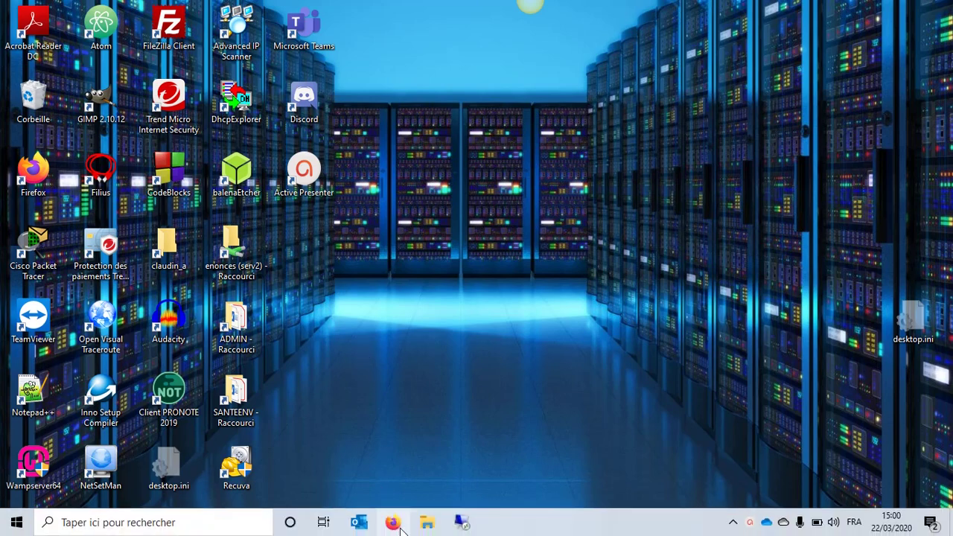
Open Firefox, go to the Google home page and search for "notepad++"
left_click(402, 528)
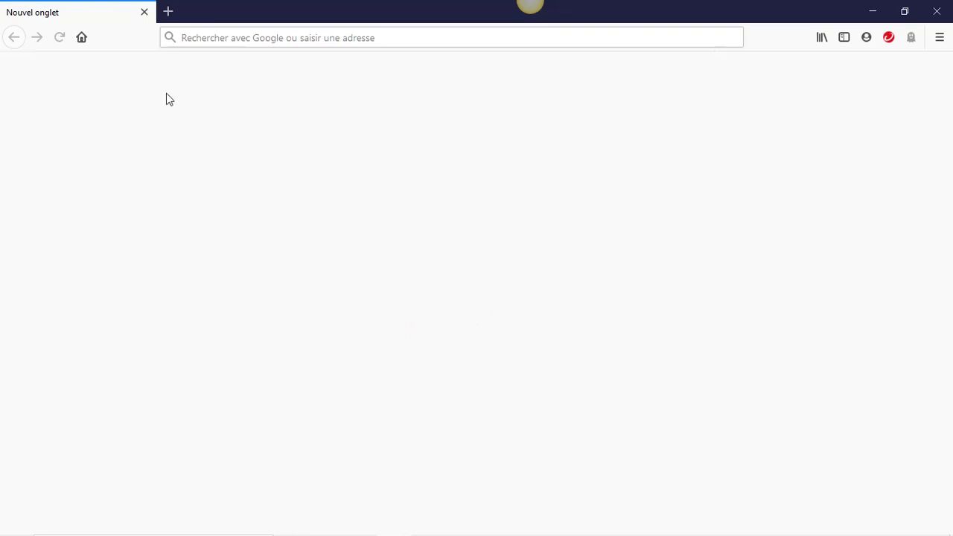
left_click(82, 39)
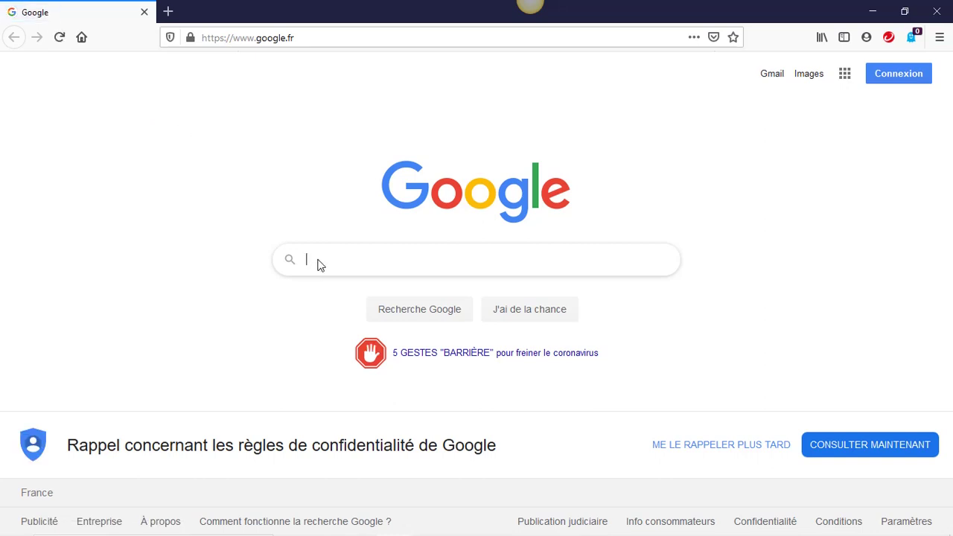
mouse_move(767, 532)
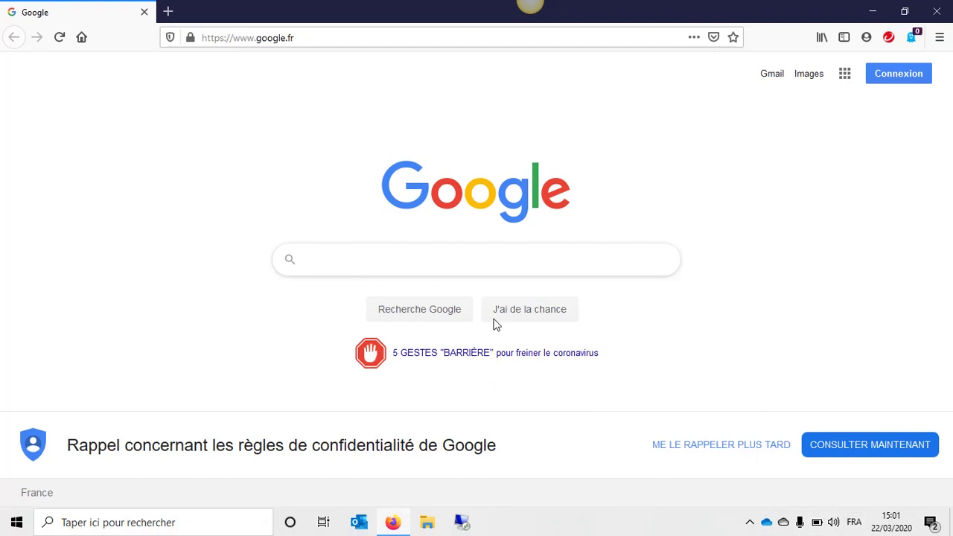
left_click(327, 256)
type("notepad")
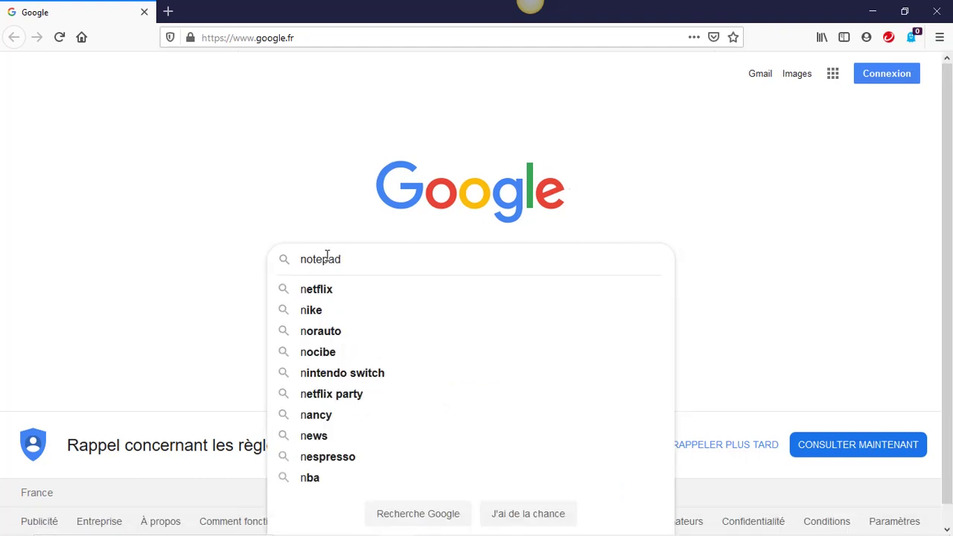
type("++")
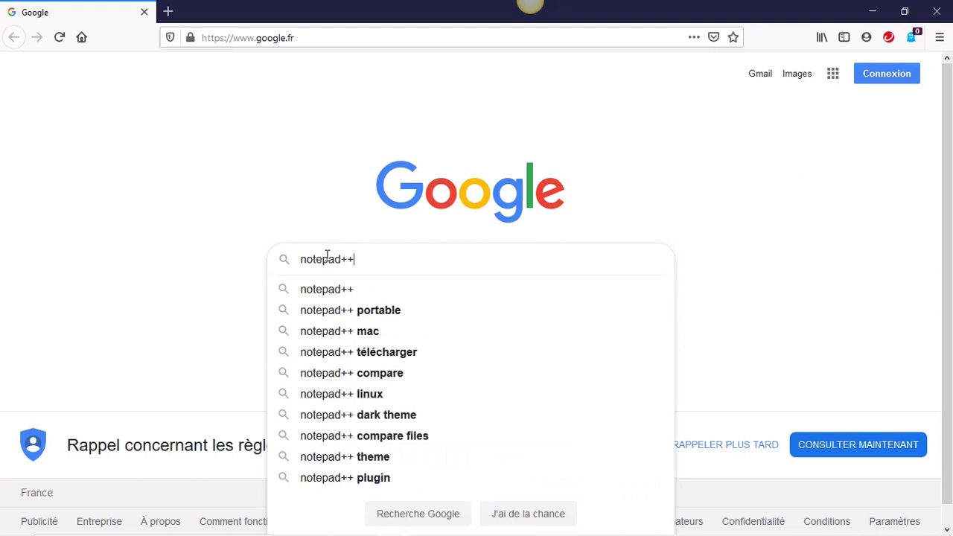
key("Return")
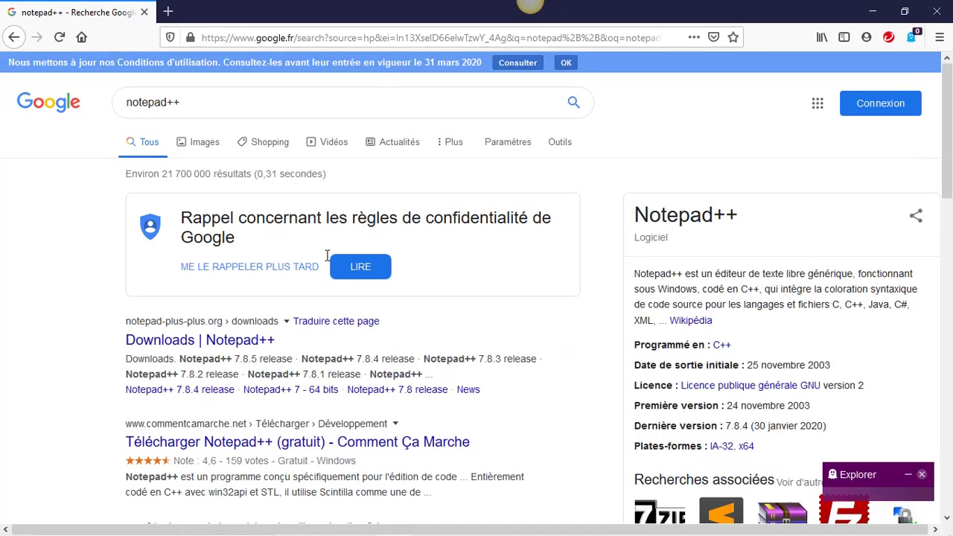
Open the official Downloads page on notepad-plus-plus.org and go to the Notepad++ 7.8.5 release
left_click(235, 340)
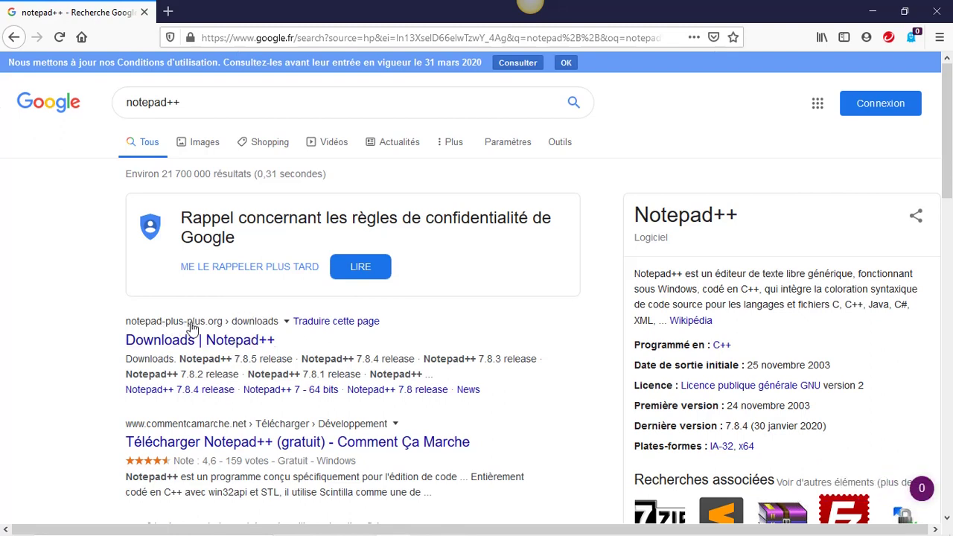
scroll(192, 328, "down", 3)
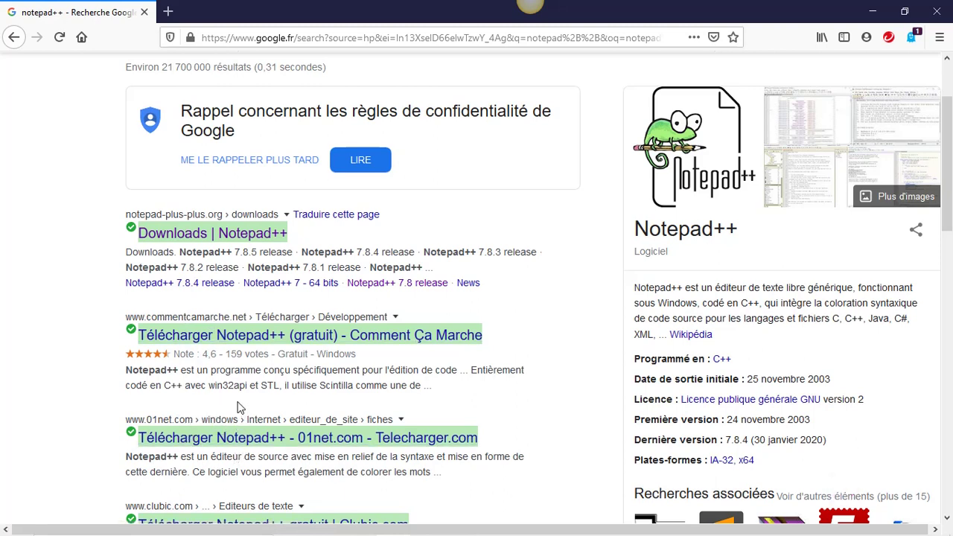
left_click(203, 233)
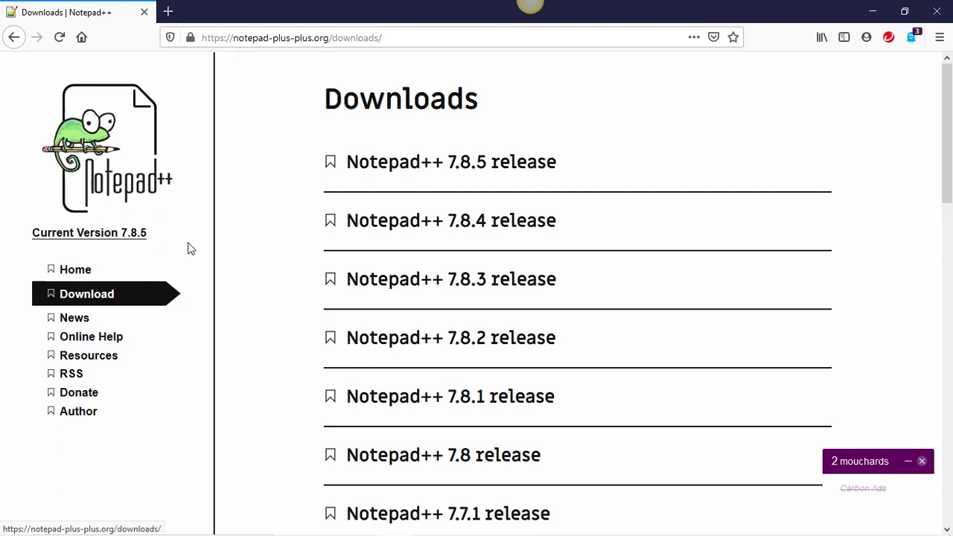
left_click(383, 164)
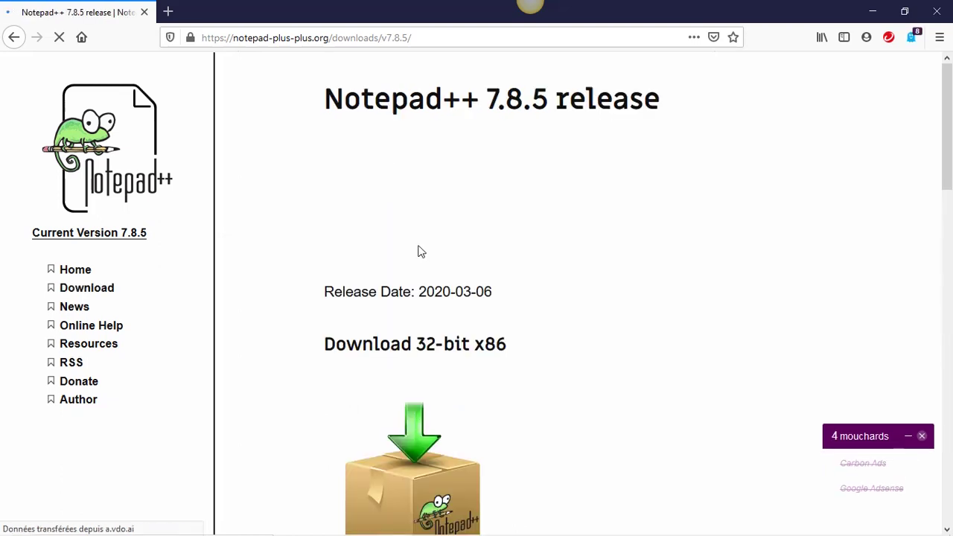
Download the 64-bit x64 installer and save npp.7.8.5.Installer.x64.exe
scroll(429, 251, "down", 3)
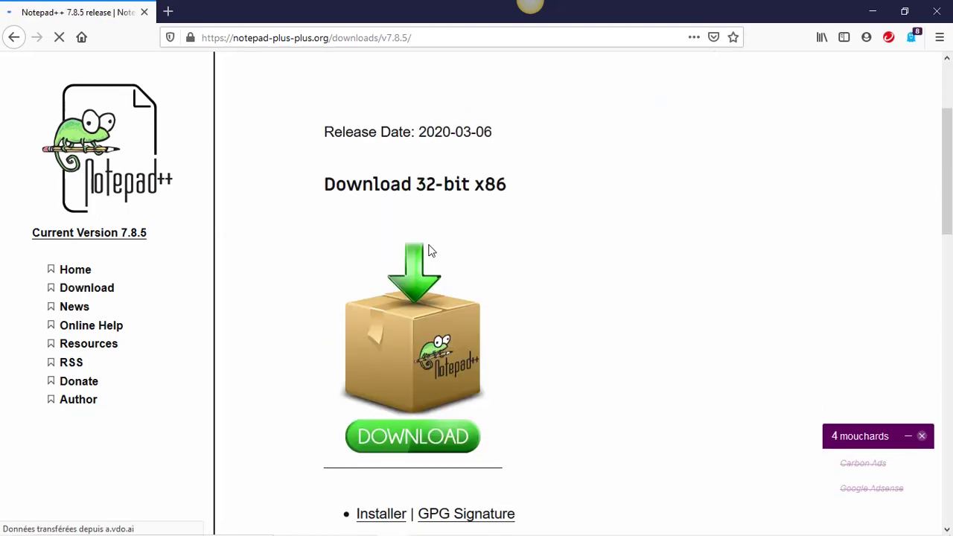
scroll(445, 227, "down", 9)
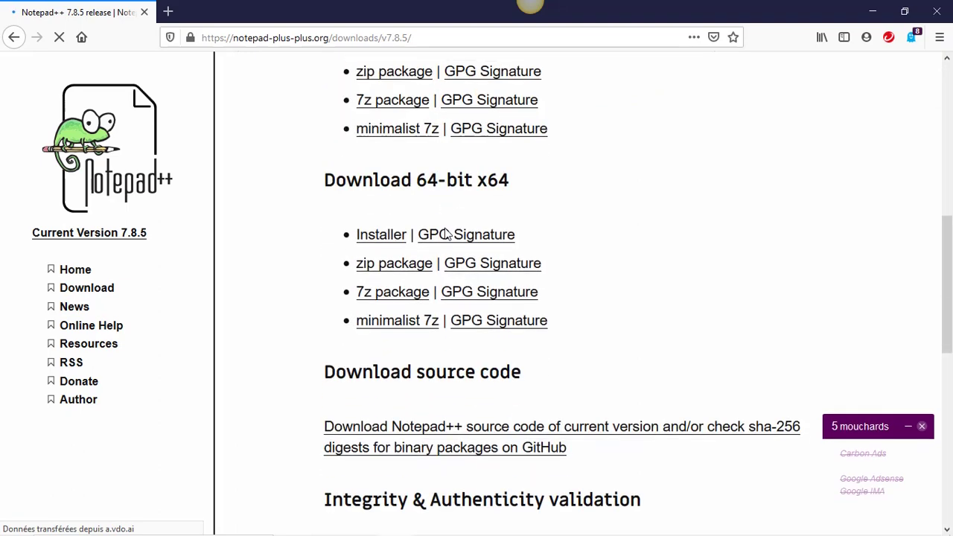
scroll(445, 234, "down", 2)
scroll(447, 234, "up", 3)
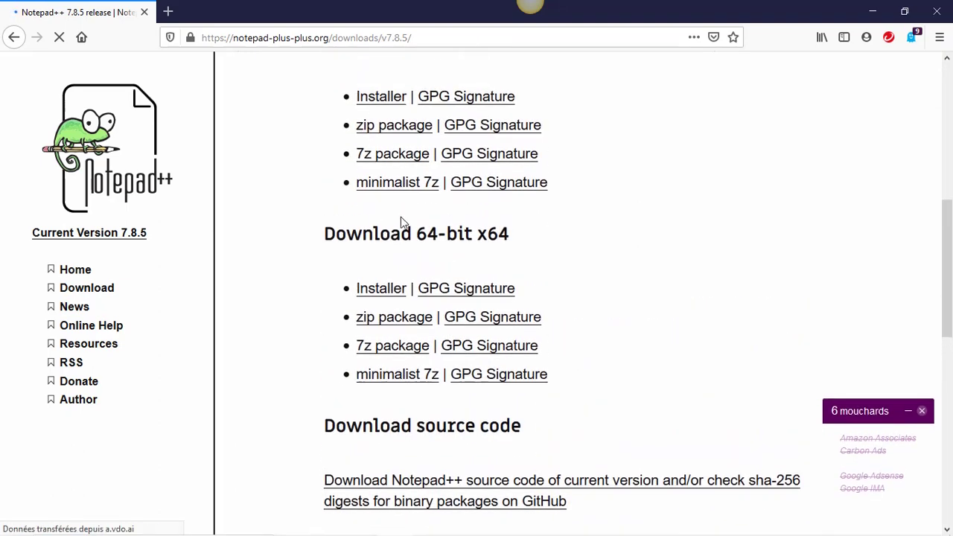
left_click(383, 293)
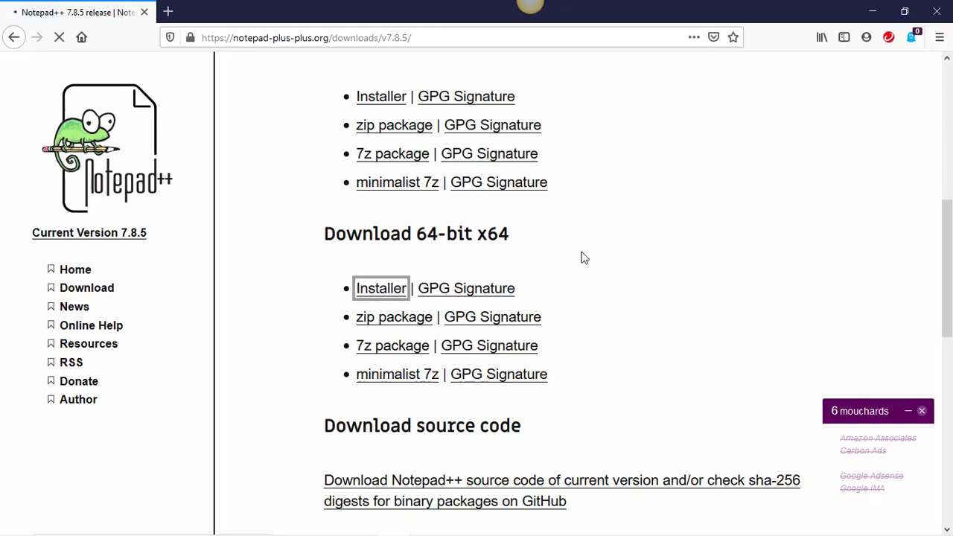
left_click_drag(440, 207, 670, 196)
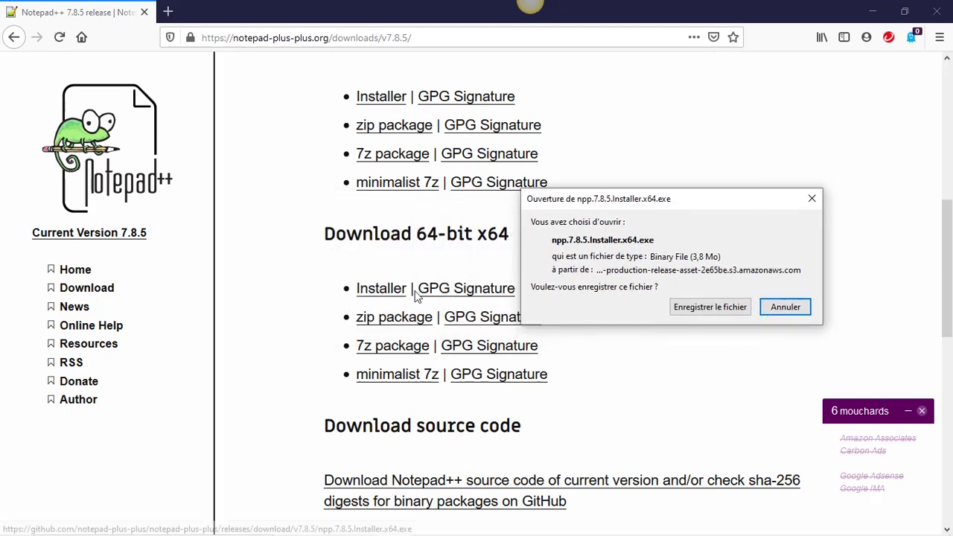
left_click(703, 308)
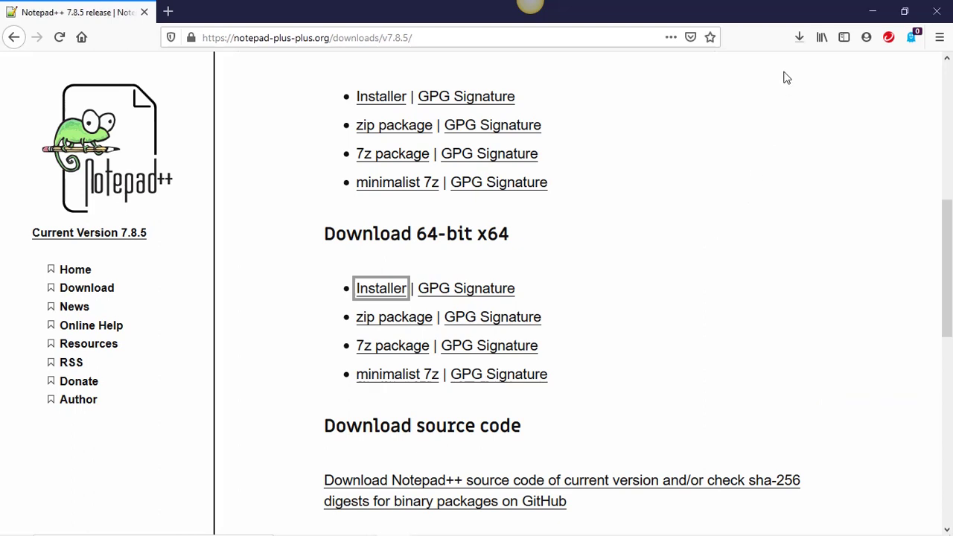
Open the folder containing the downloaded Notepad++ installer and minimise the browser
left_click(801, 36)
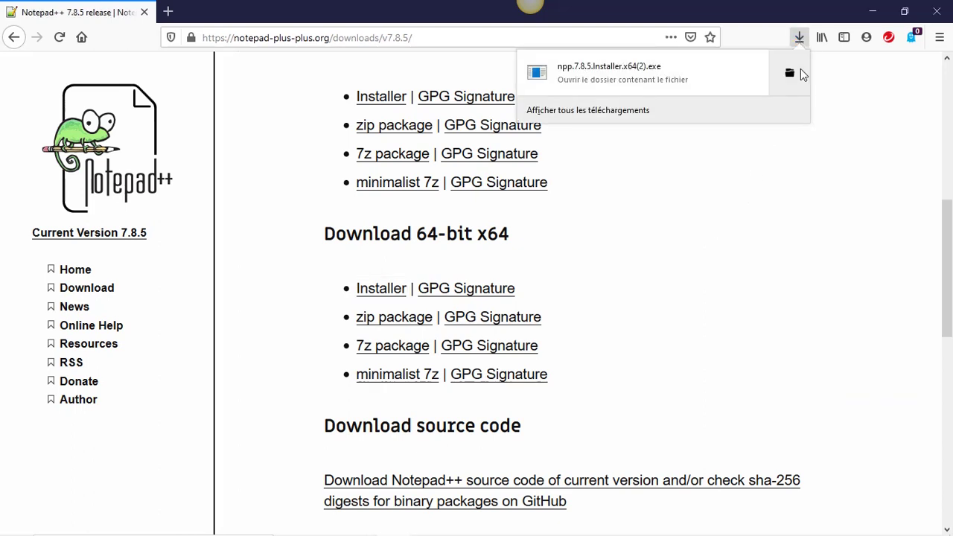
left_click(801, 70)
left_click(874, 12)
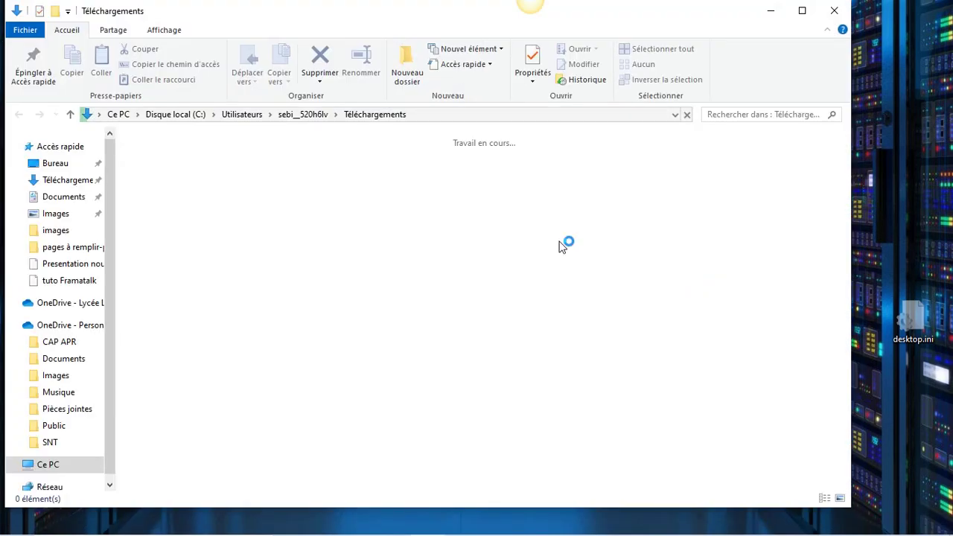
Run npp.7.8.5.Installer.x64(2).exe as administrator and approve the elevation request
left_click(163, 175)
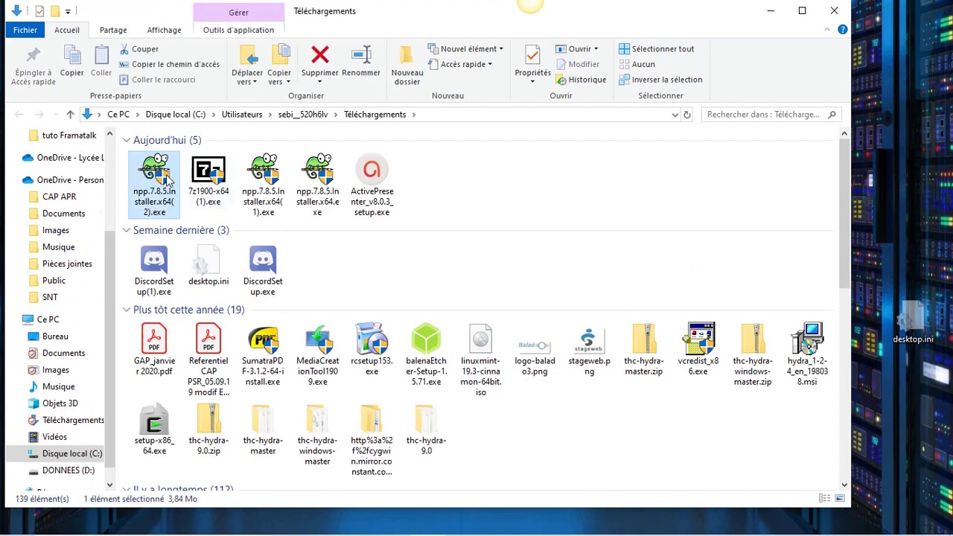
double_click(162, 174)
right_click(158, 163)
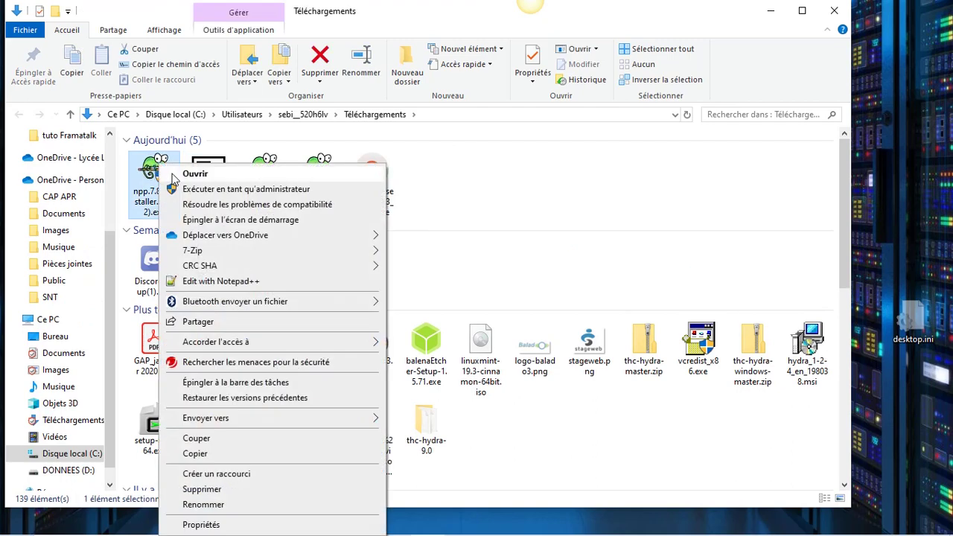
left_click(195, 185)
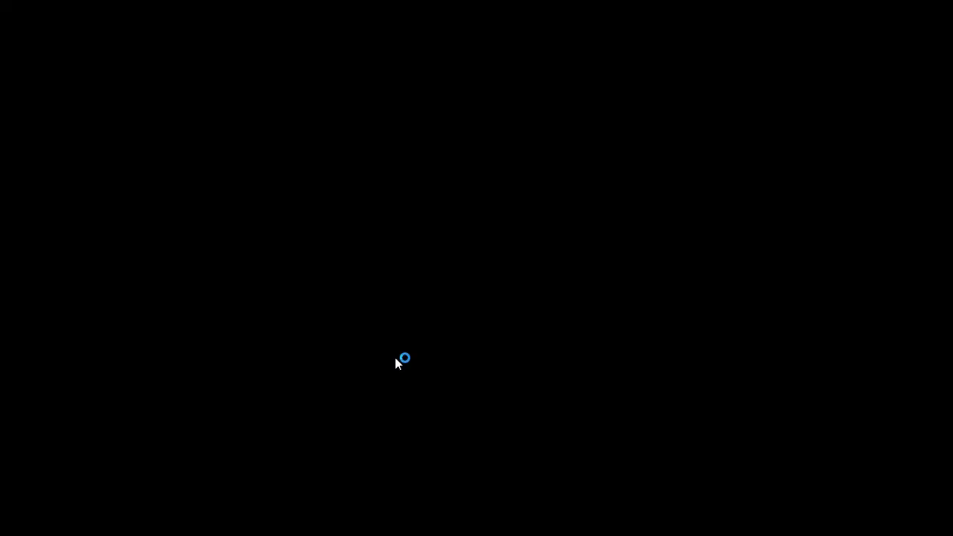
left_click(404, 362)
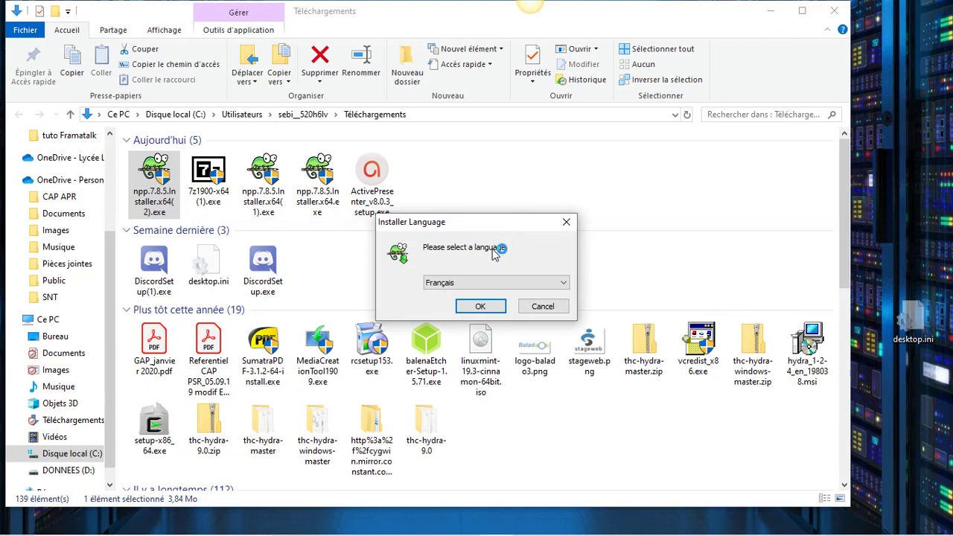
Proceed through the setup wizard in Français, accepting the licence and keeping the default installation folder and components
left_click(482, 306)
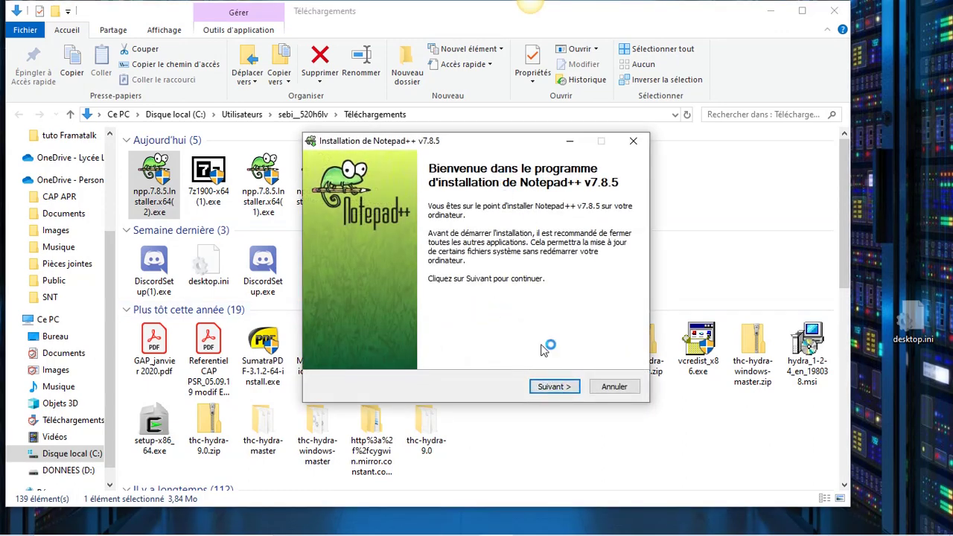
left_click(552, 386)
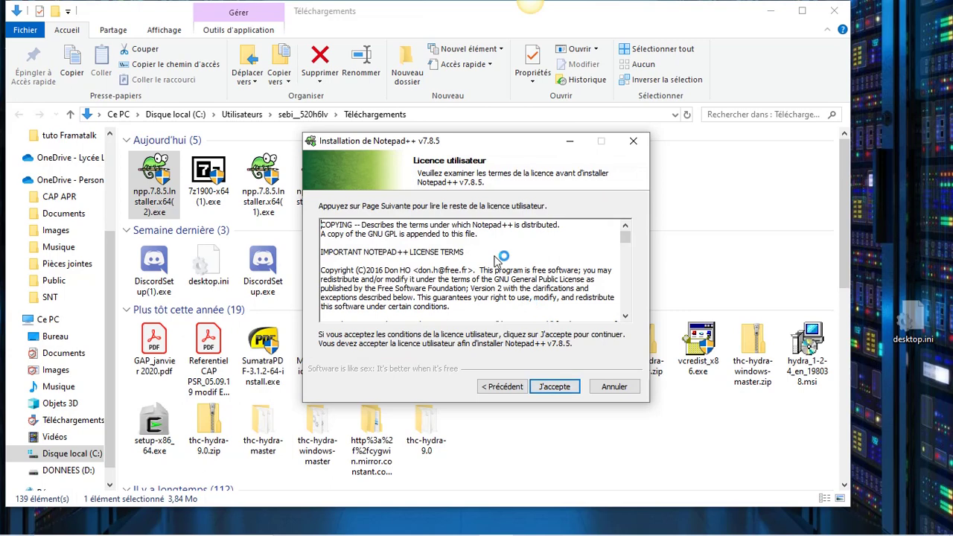
left_click(553, 386)
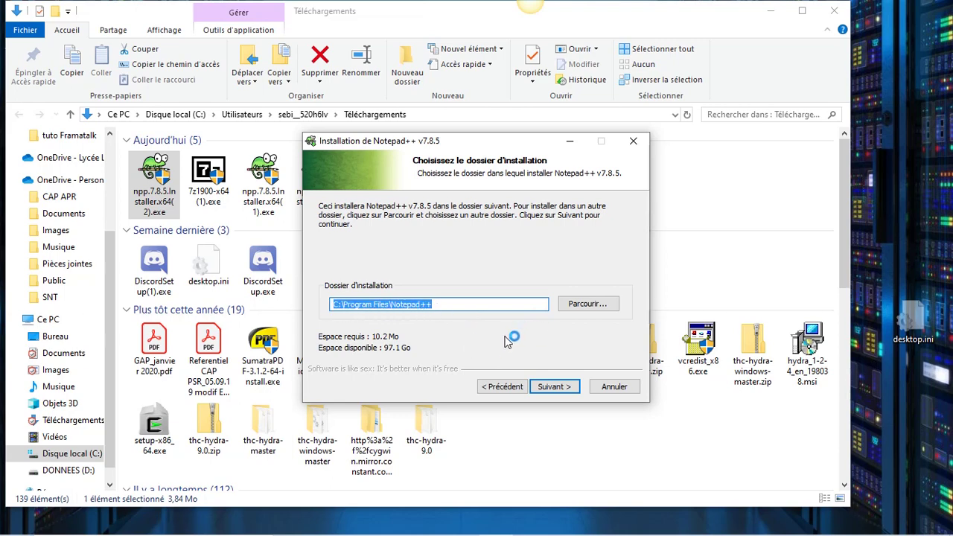
left_click(555, 387)
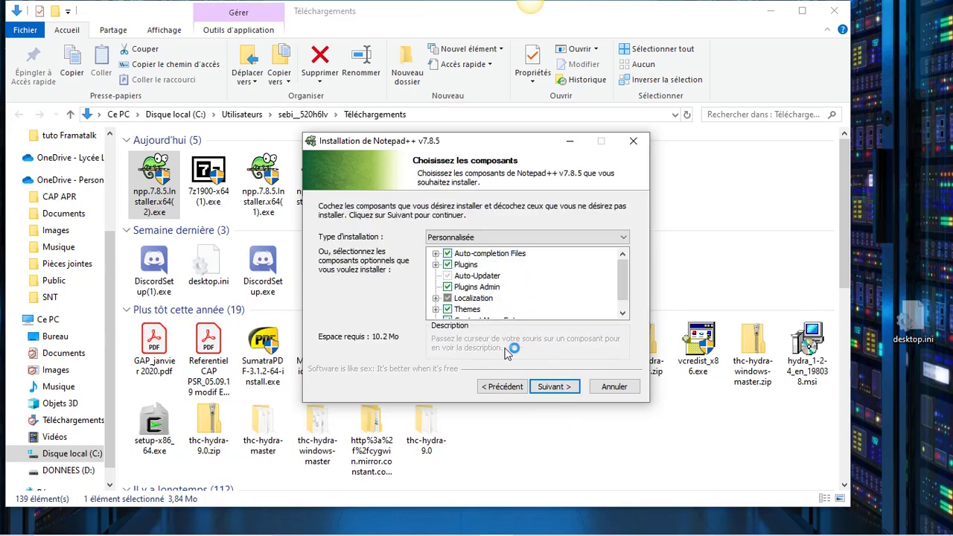
left_click_drag(624, 282, 625, 287)
left_click(554, 386)
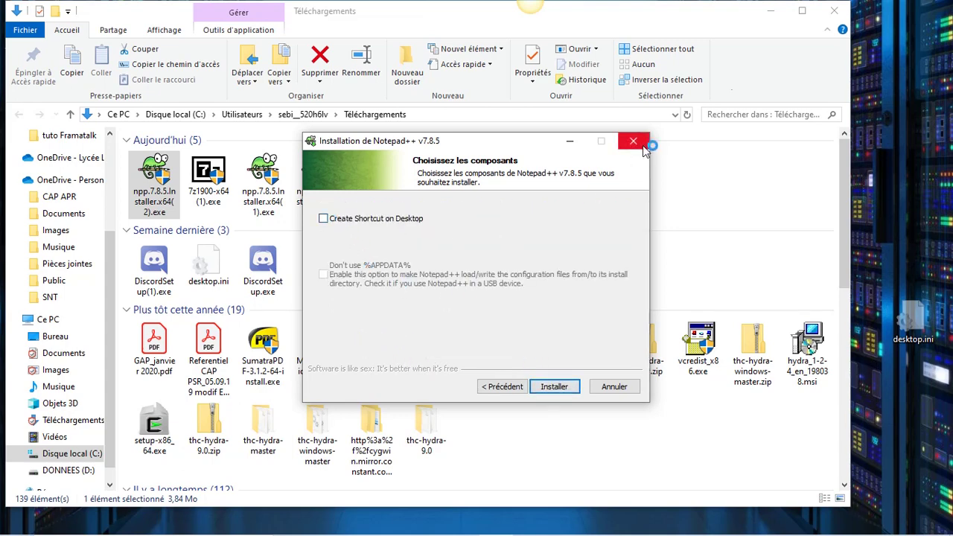
Enable the desktop shortcut option in the Notepad++ setup, and quit the installation without installing
left_click(771, 10)
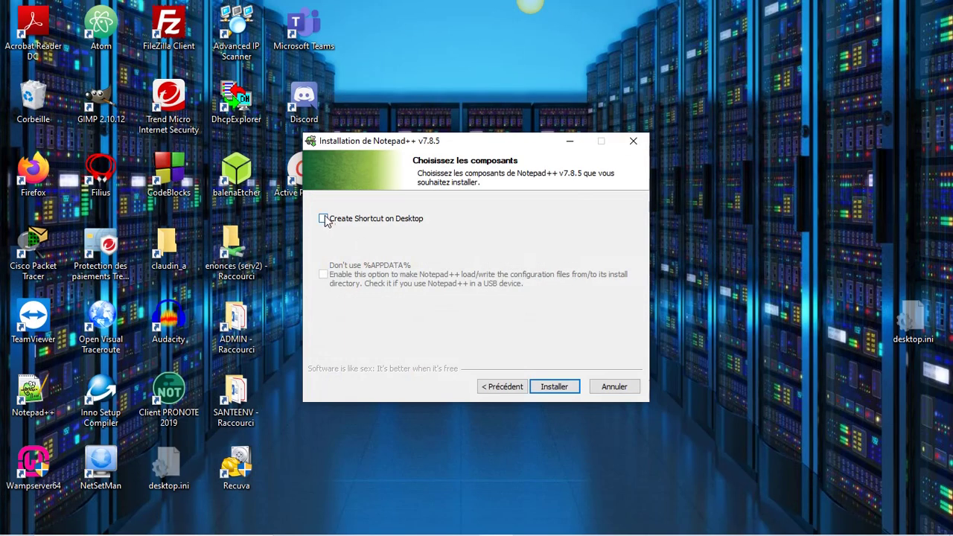
left_click(324, 220)
left_click(611, 391)
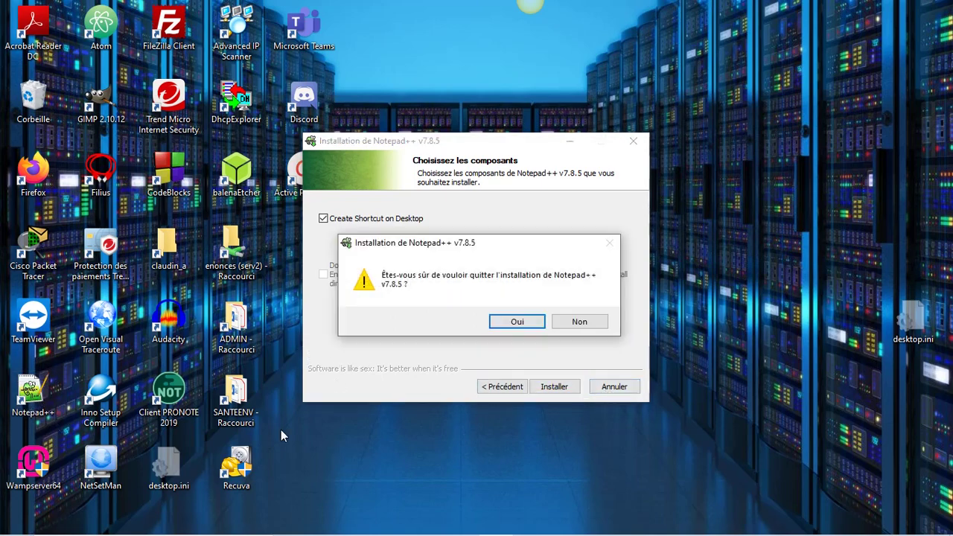
left_click(520, 325)
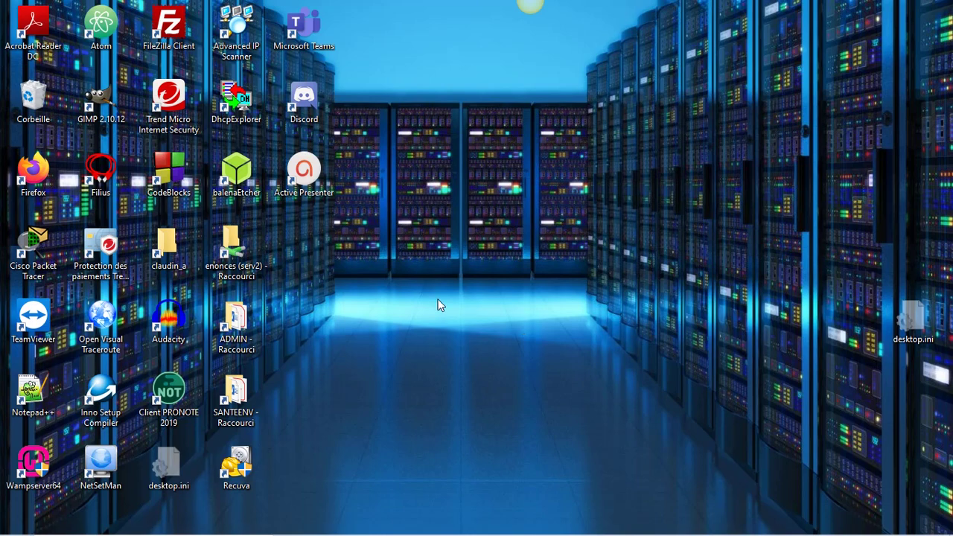
Launch the installed Notepad++ with an empty document and check the interface language in its preferences
double_click(30, 393)
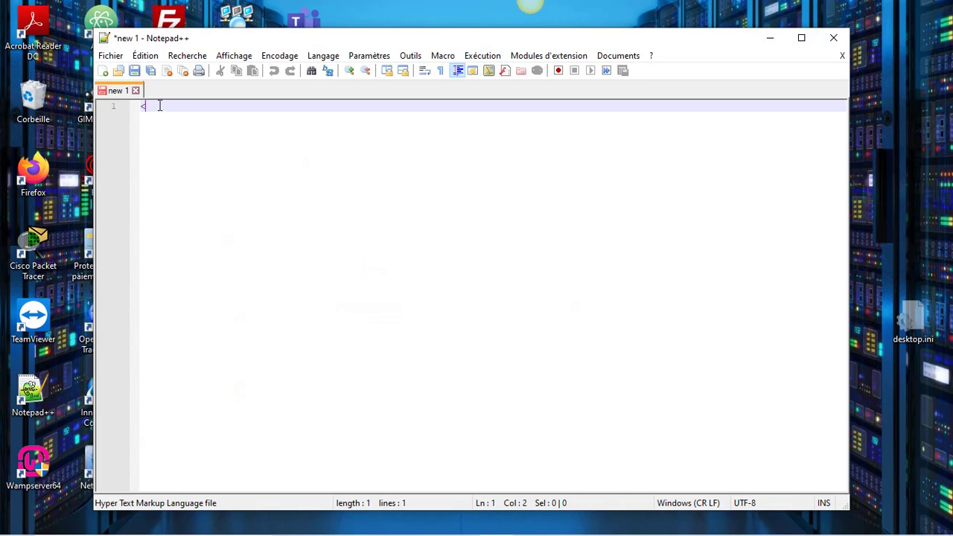
key("BackSpace")
left_click(376, 58)
left_click(387, 72)
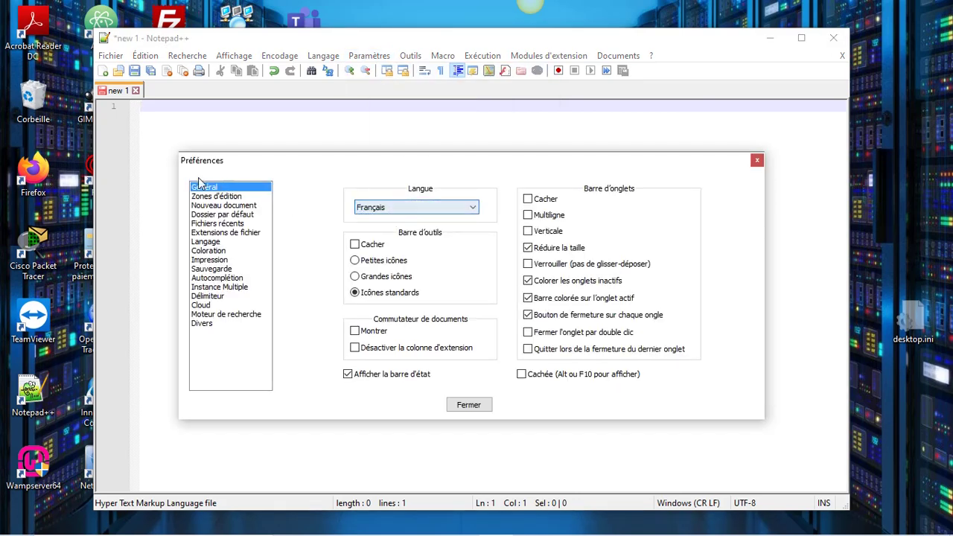
left_click(391, 212)
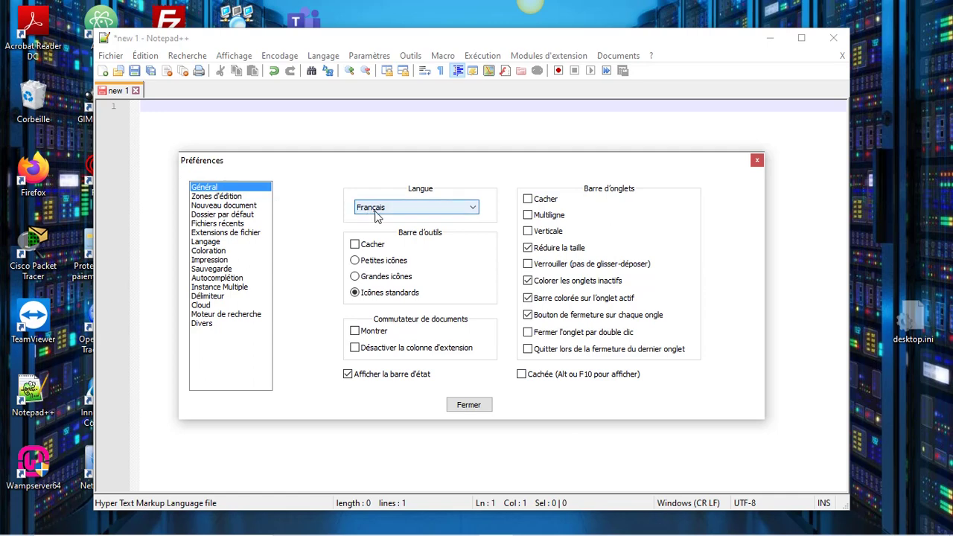
left_click(460, 402)
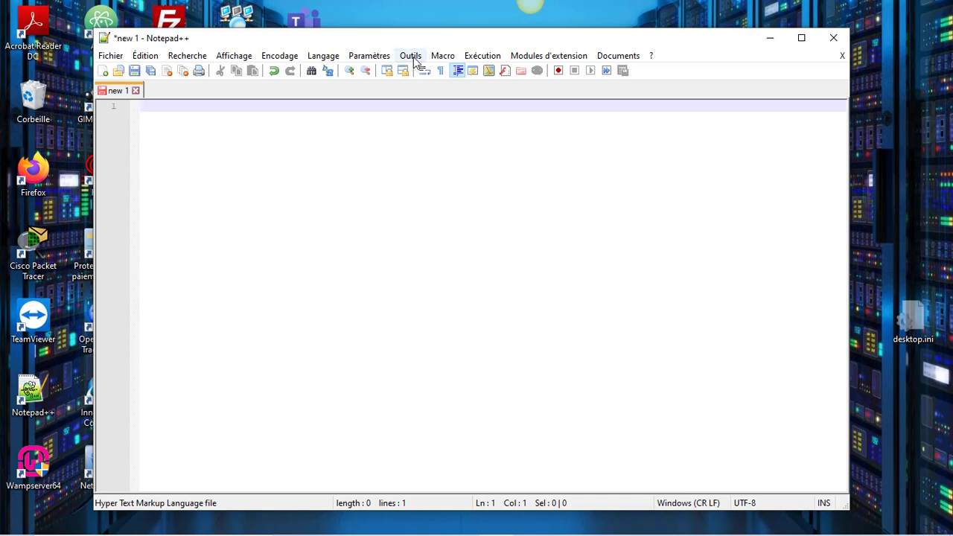
Set the language of the new 1 document to HTML
left_click(323, 56)
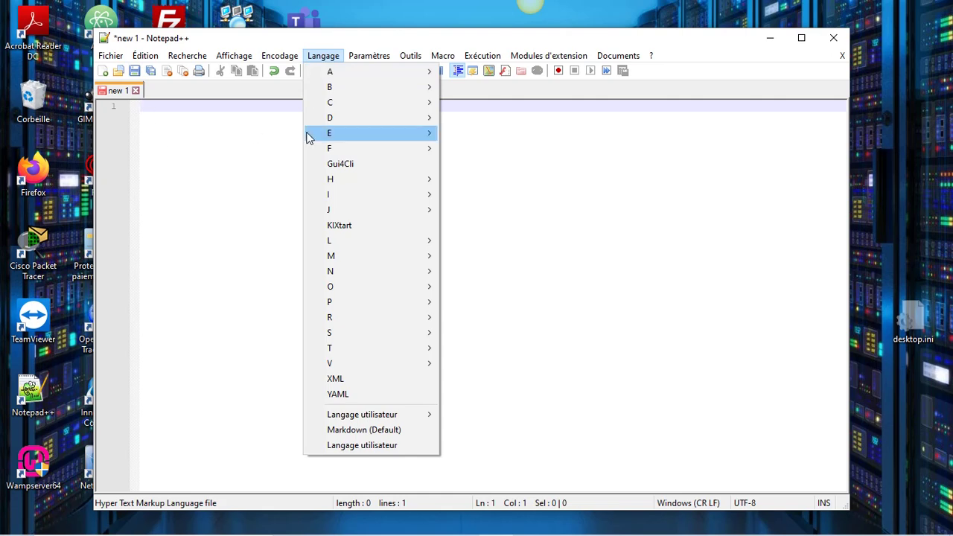
mouse_move(333, 179)
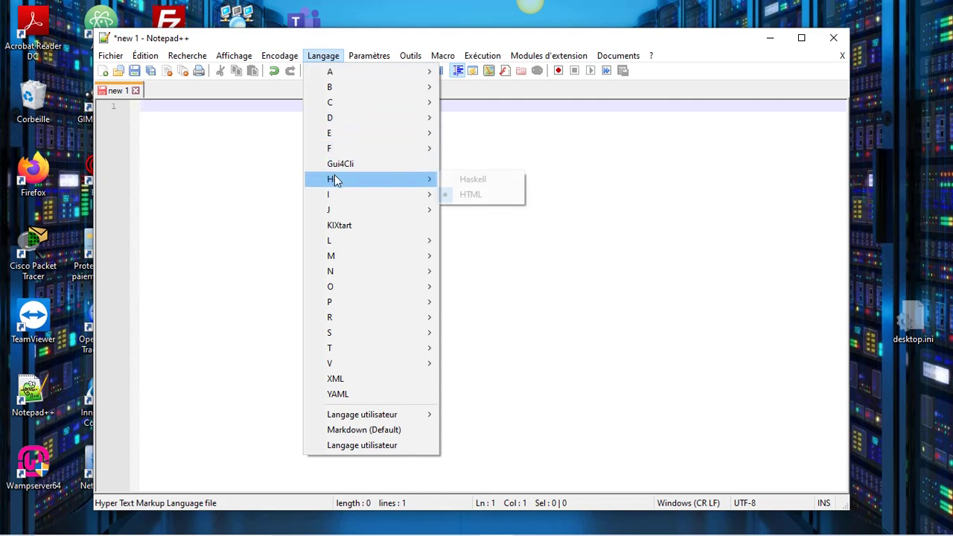
left_click(486, 195)
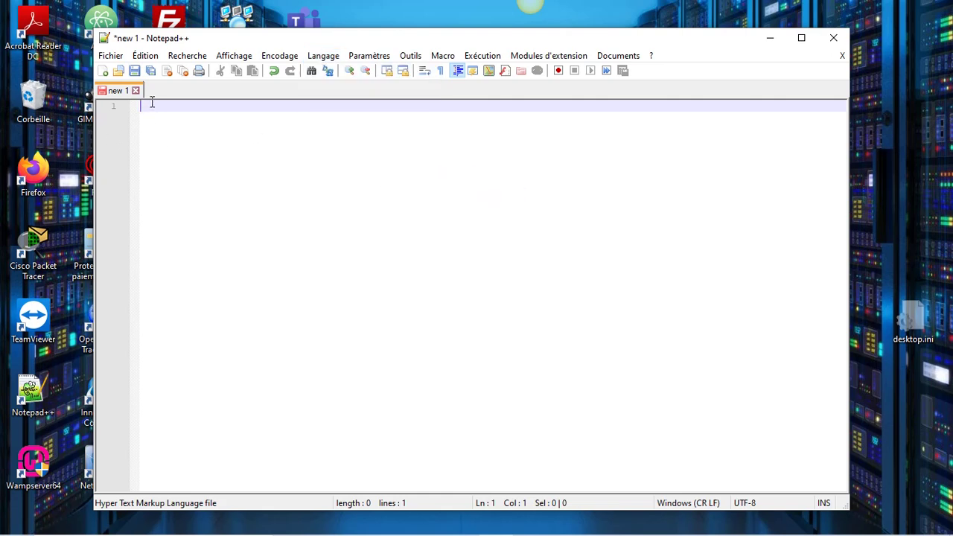
Enter "<!DOCTYPE" on the first line of the document, and close Notepad++
type("<")
type("!DOCTYPE")
left_click(834, 39)
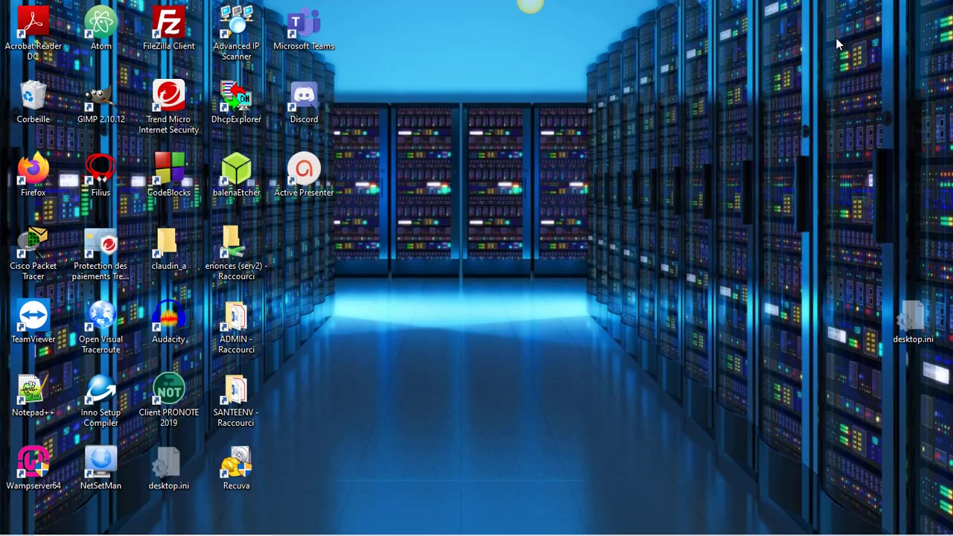
Switch to Firefox, search Google for "7-zip" in a new tab, and open the official 7-zip.org site
mouse_move(372, 534)
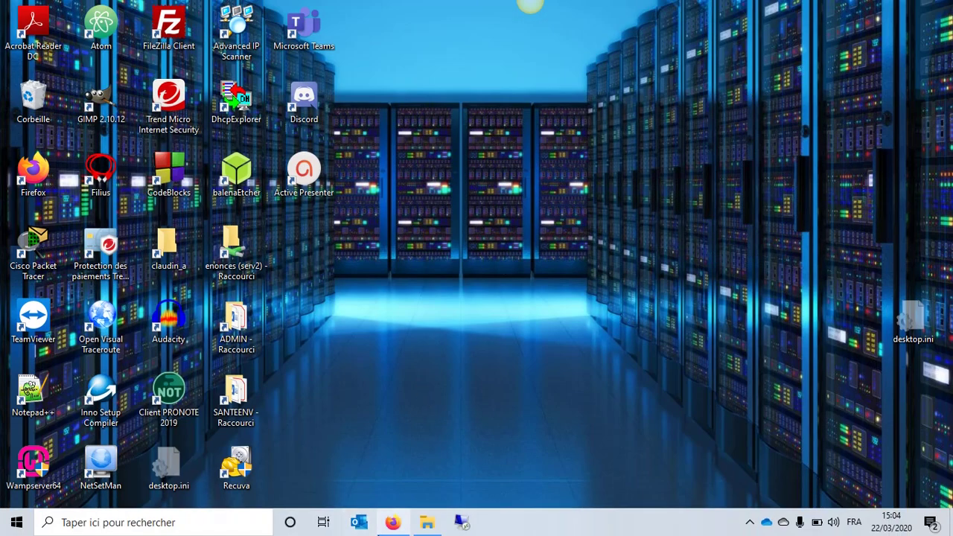
left_click(393, 525)
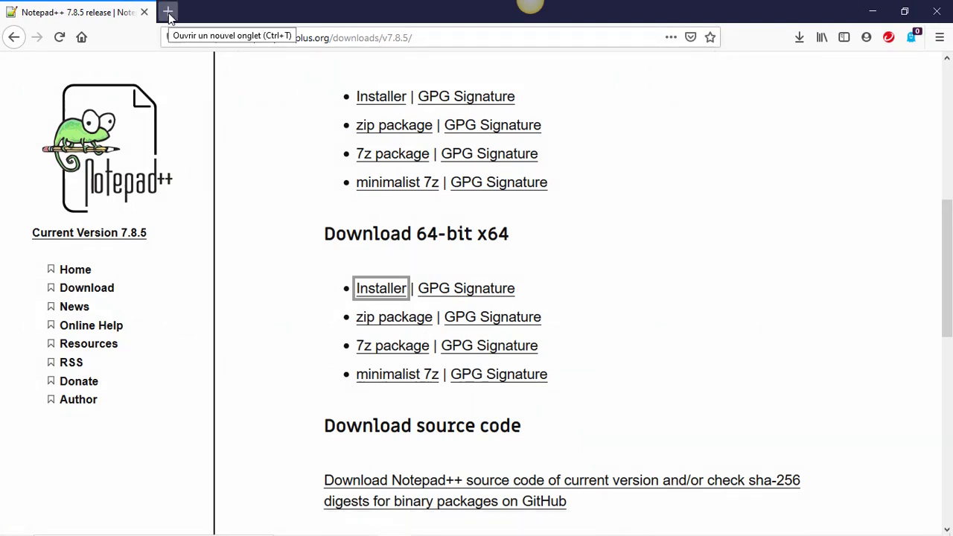
left_click(169, 12)
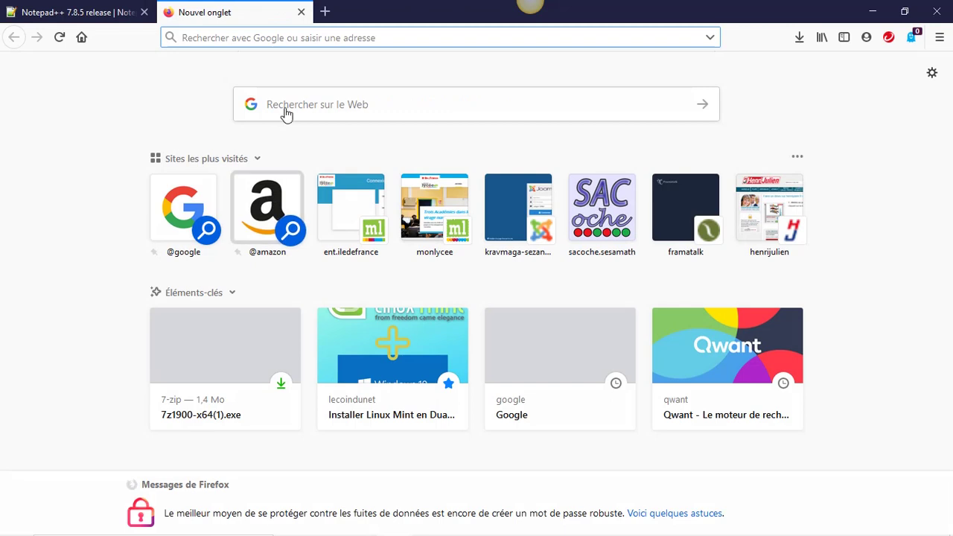
left_click(190, 207)
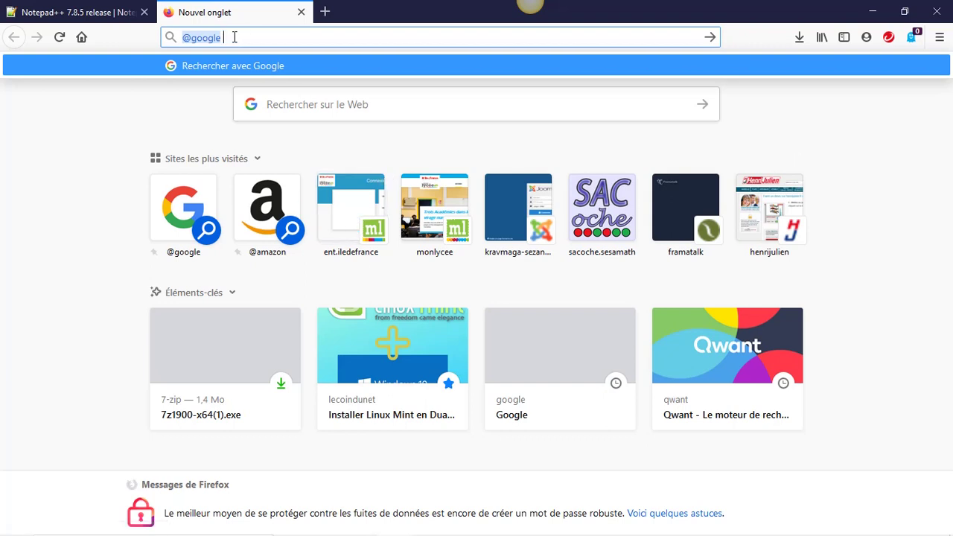
type("7-")
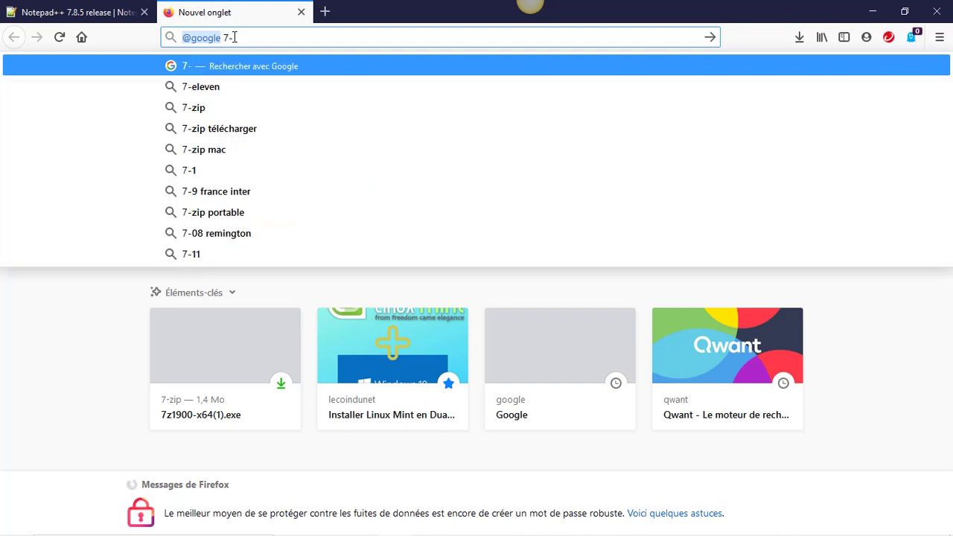
type("zip")
key("Return")
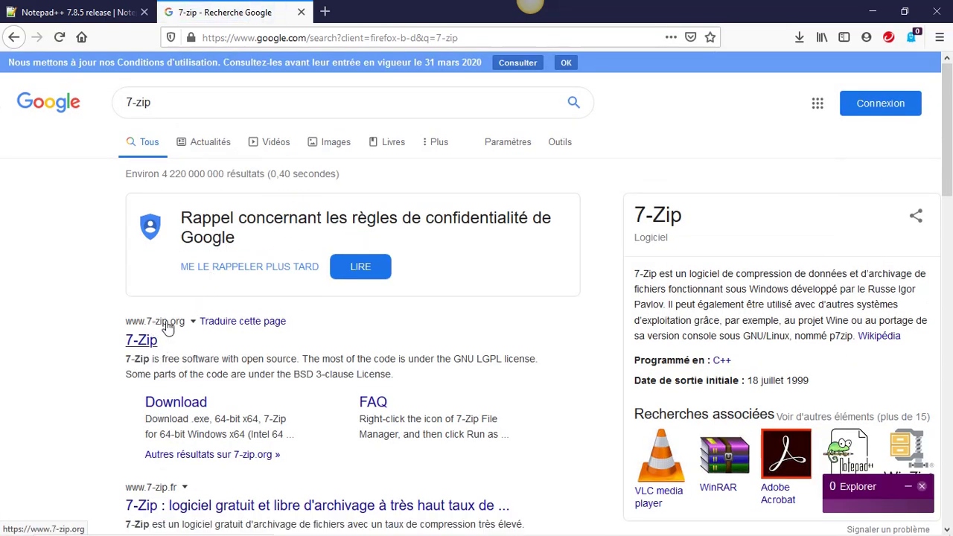
scroll(219, 383, "down", 8)
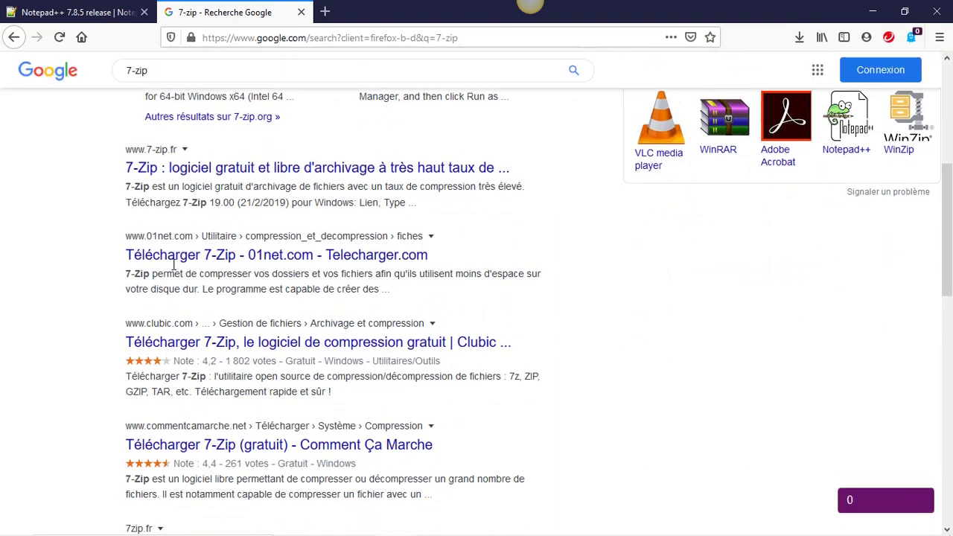
scroll(192, 287, "up", 8)
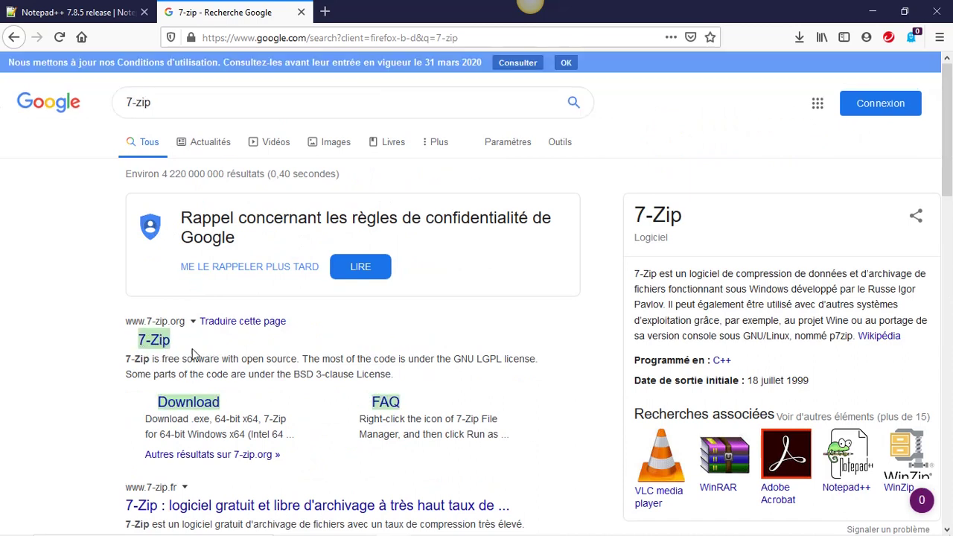
left_click(165, 344)
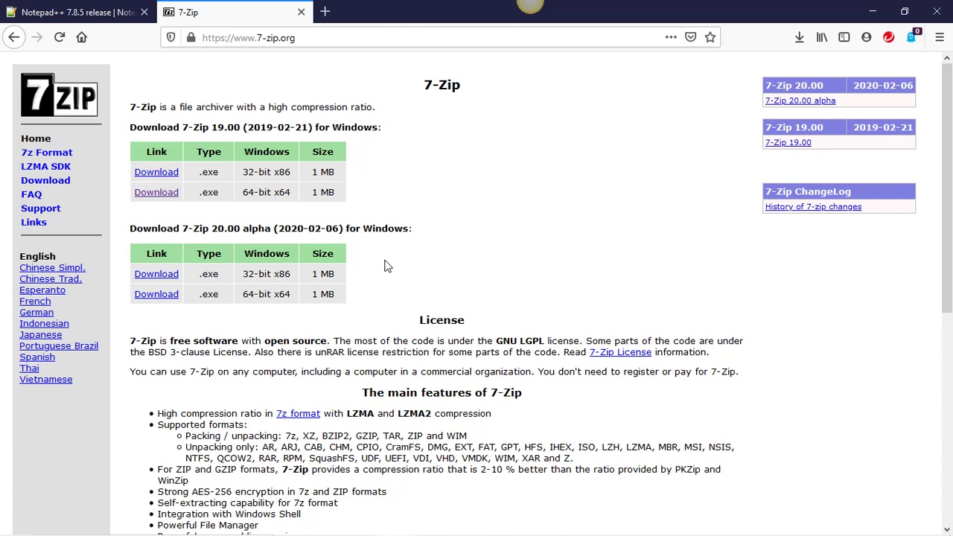
Download the 64-bit x64 installer of 7-Zip 19.00 and show the saved file in its folder
left_click(160, 193)
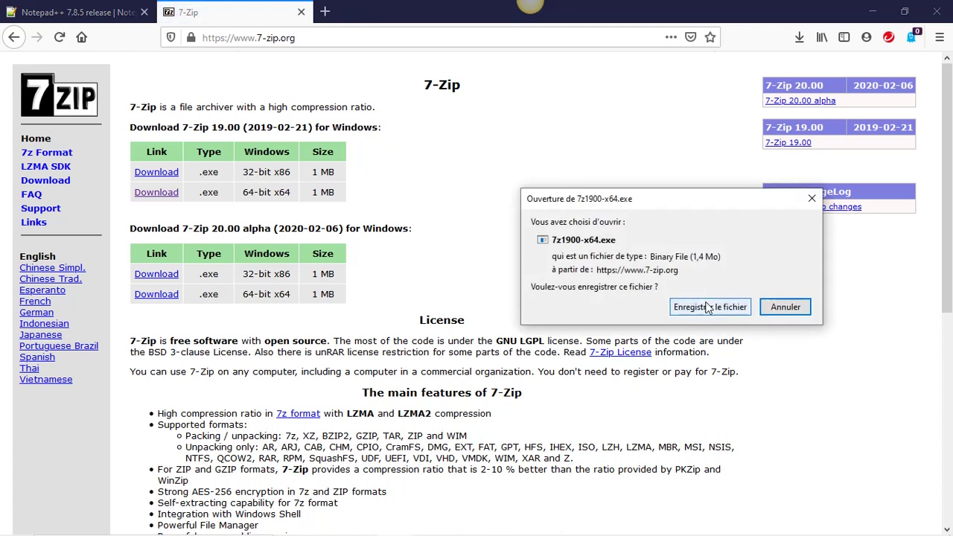
left_click(708, 307)
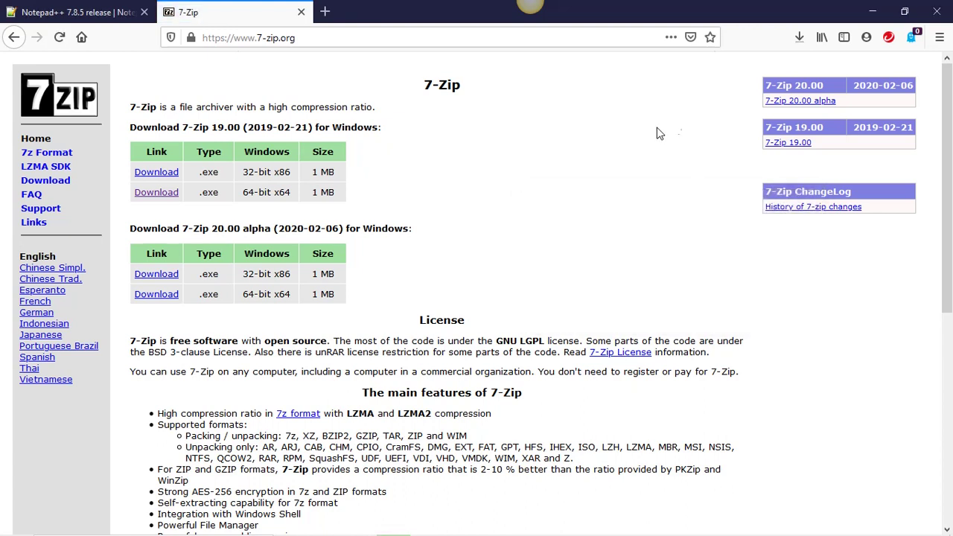
left_click(800, 37)
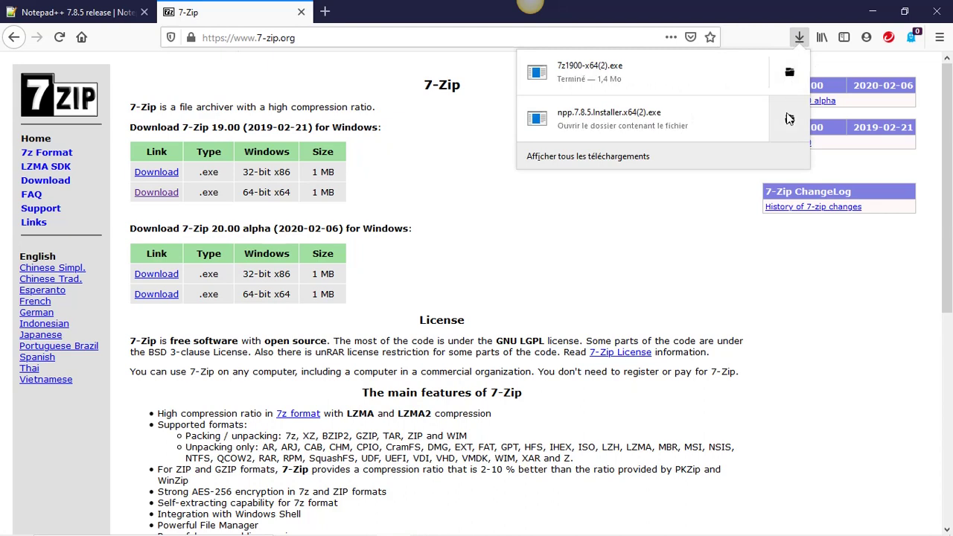
left_click(731, 71)
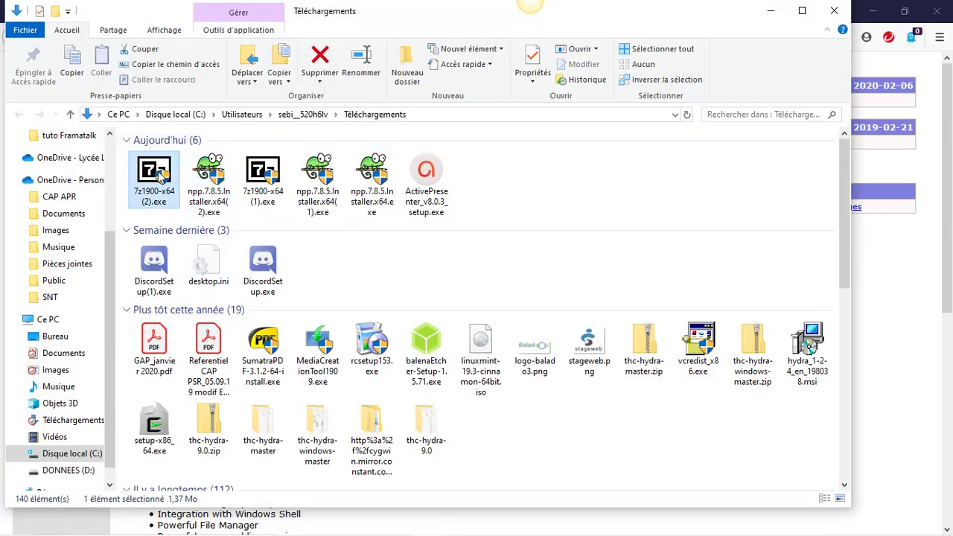
Launch the 7-Zip setup from 7z1900-x64(2).exe and cancel it without installing
right_click(160, 173)
left_click(193, 179)
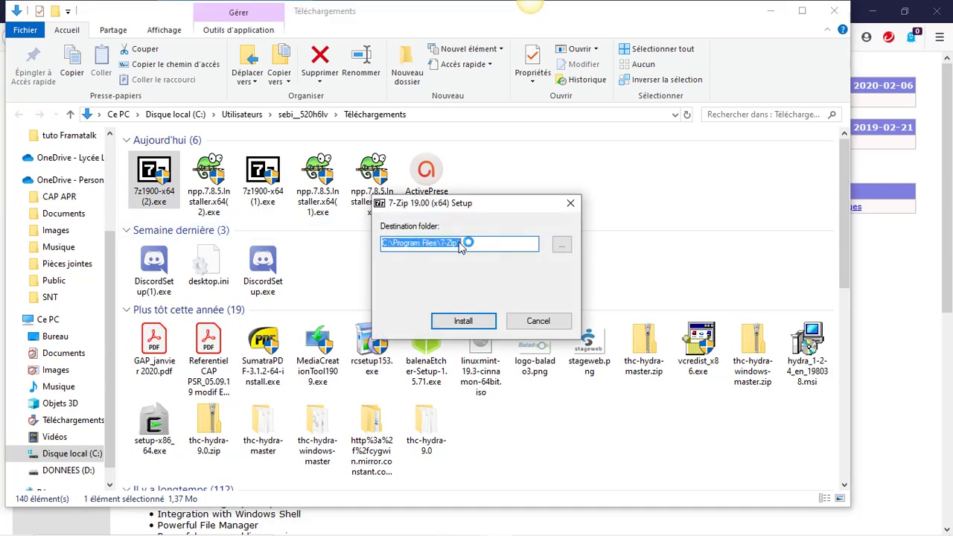
left_click(546, 322)
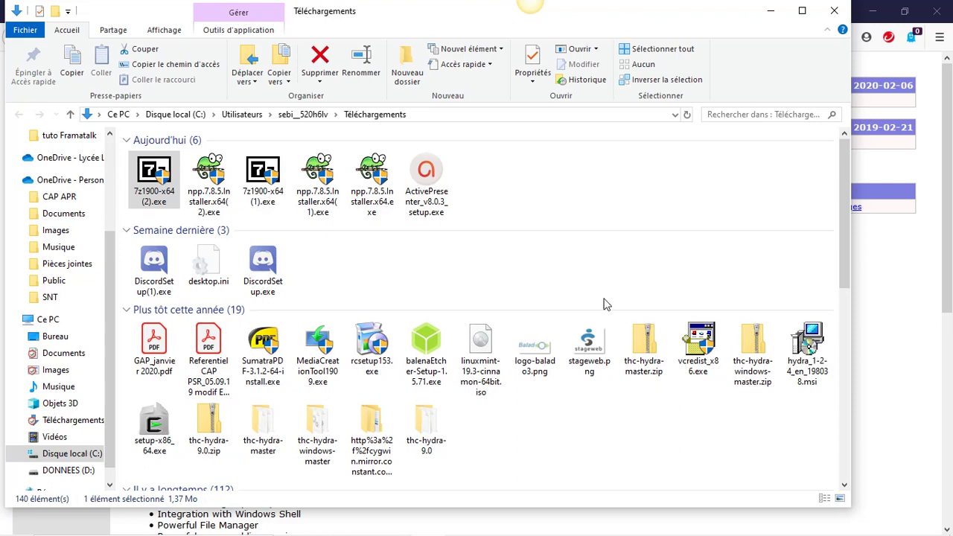
Examine the 7-Zip extraction and compression options available for thc-hydra-master.zip, and dismiss them without choosing any
left_click(648, 344)
double_click(646, 342)
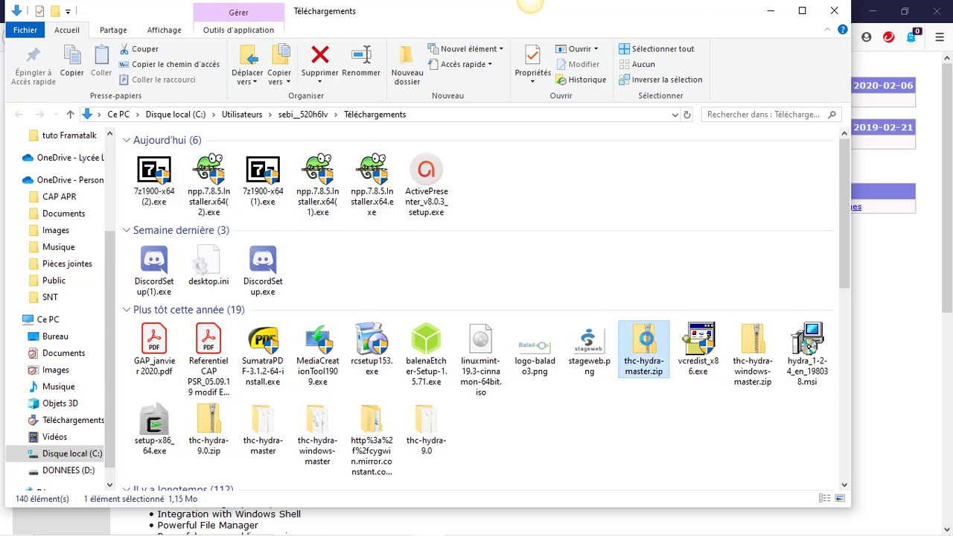
right_click(647, 343)
mouse_move(679, 238)
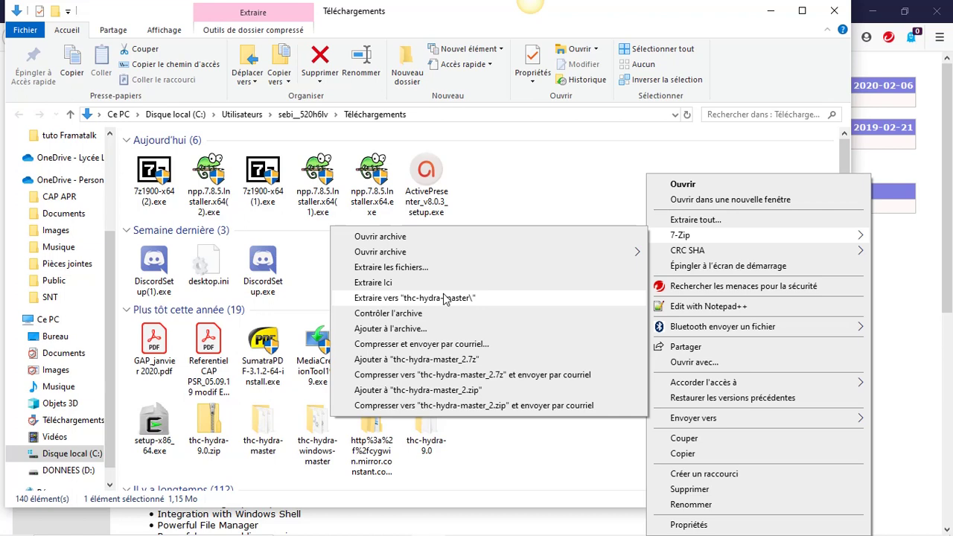
left_click(555, 190)
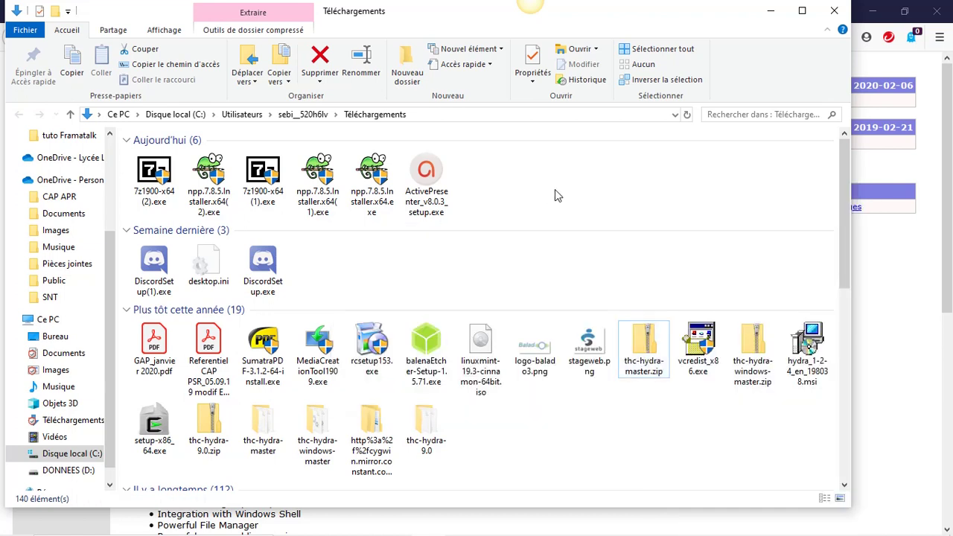